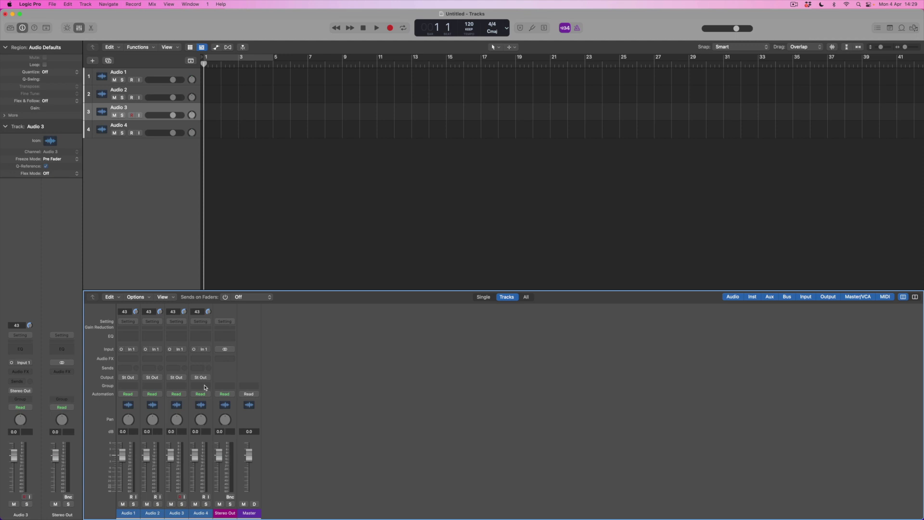
Step: Select Audio 1–4 and set their output to Bus 1, creating the Aux 1 channel
click(144, 414)
shift+click(208, 415)
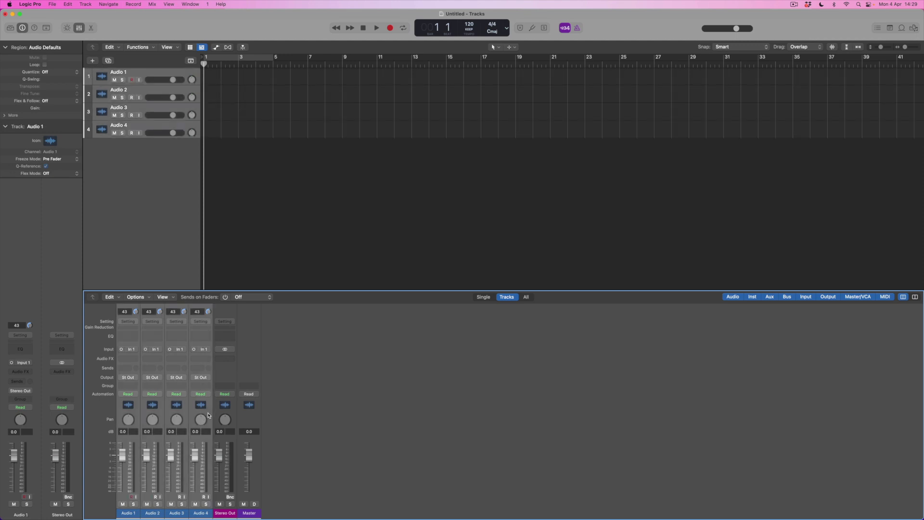
click(135, 378)
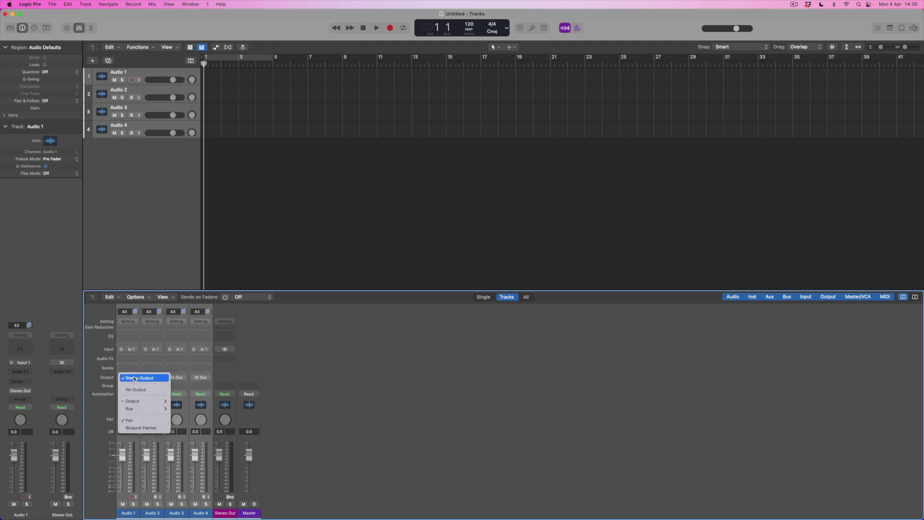
mouse_move(134, 413)
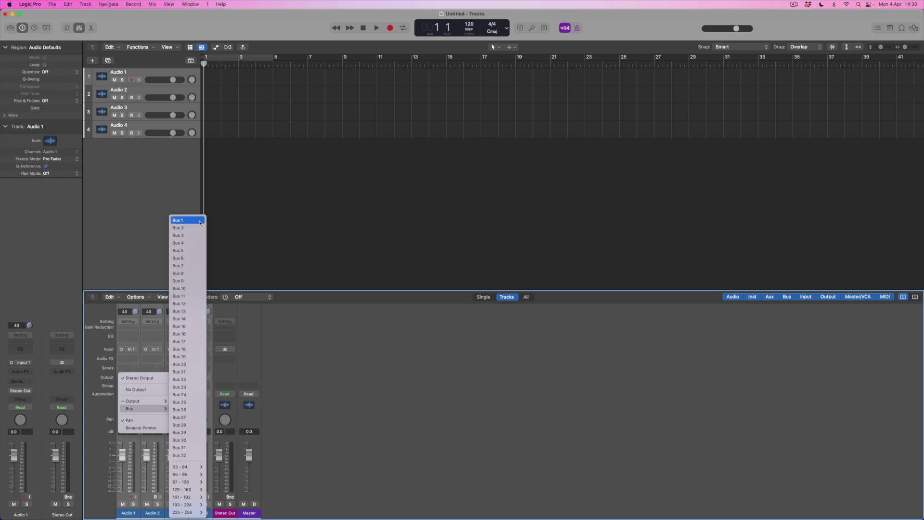
click(178, 220)
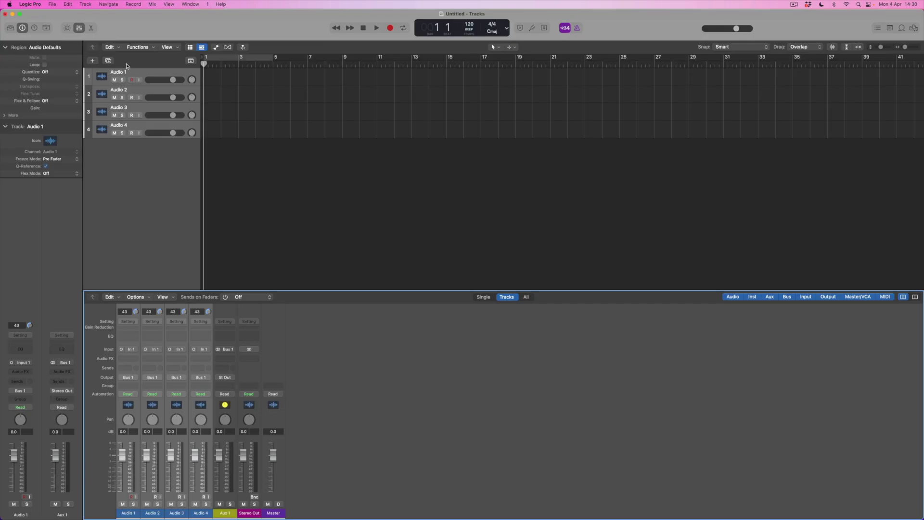
Step: Rename tracks 1 and 2 to Kick and SD
double_click(123, 72)
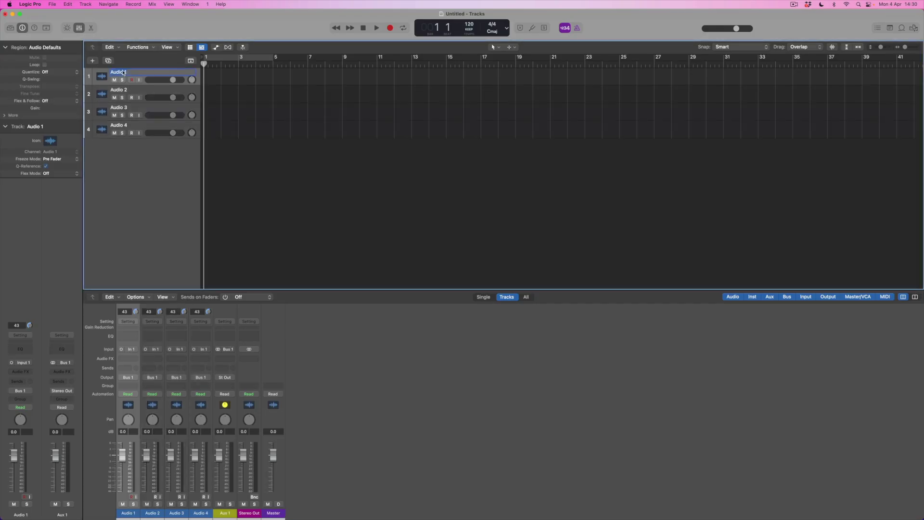
text(Ki)
key(Return)
double_click(124, 90)
text(SD)
key(Return)
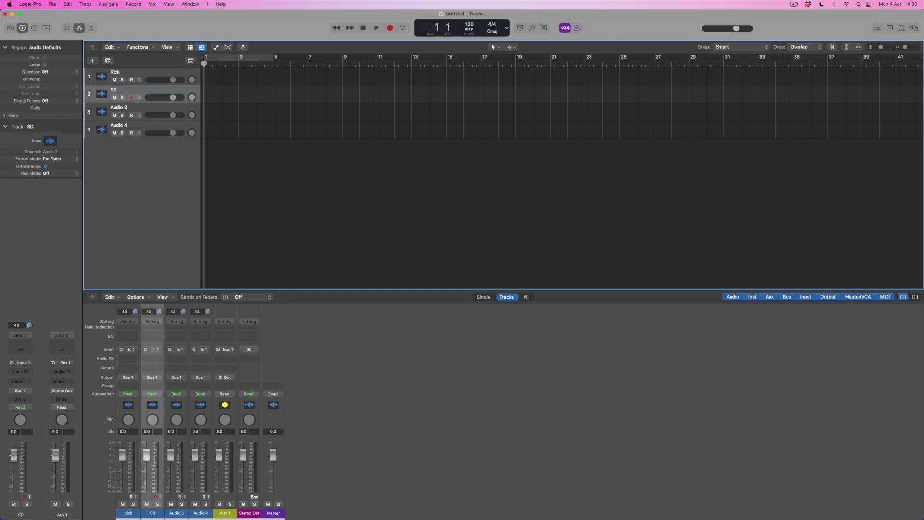
Step: Rename tracks 3 and 4 to OH L and OH R, panning them -64 and +63
double_click(125, 109)
text(OH L)
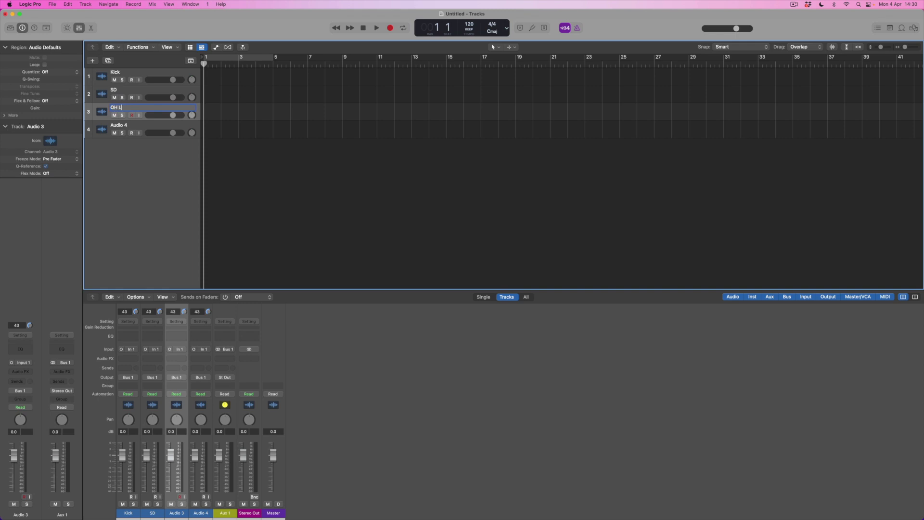
key(Return)
double_click(118, 125)
text(OH R)
key(Return)
drag(176, 419, 176, 450)
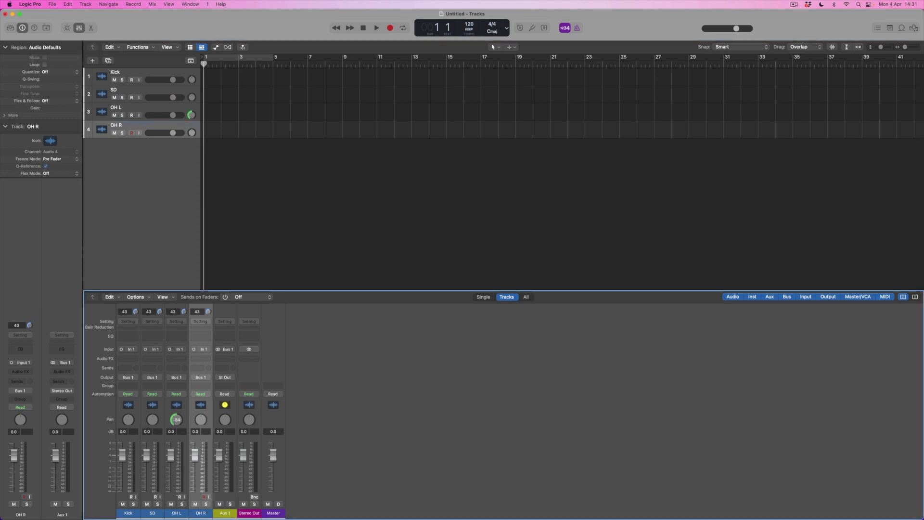
drag(202, 420, 201, 389)
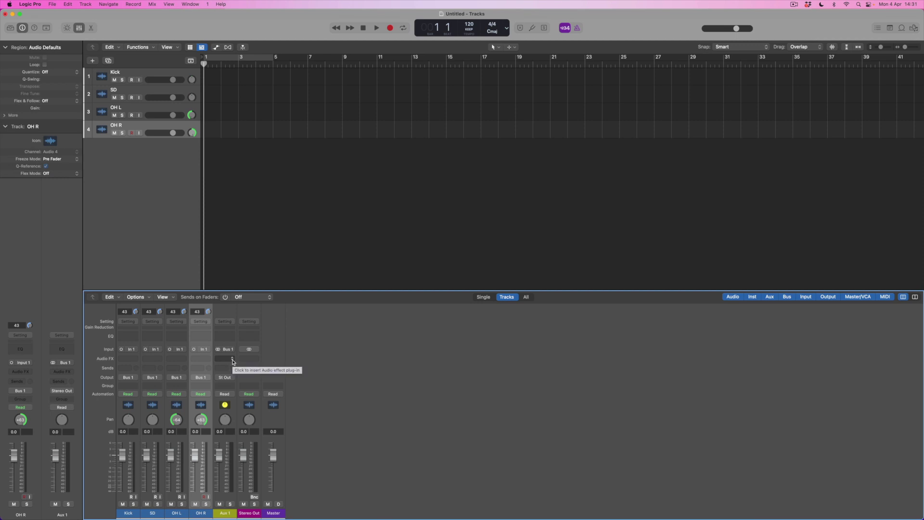
Step: Insert a Channel EQ and then a stereo Compressor on the Aux 1 channel
click(231, 336)
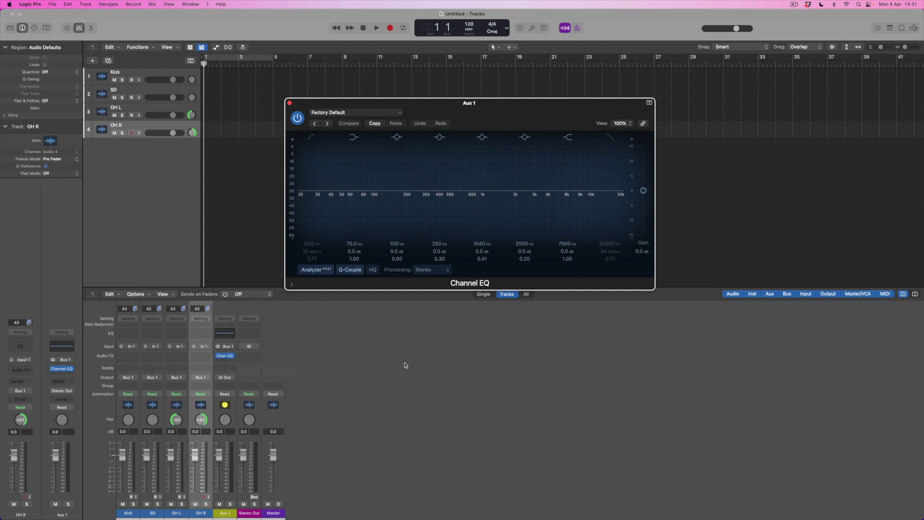
click(230, 358)
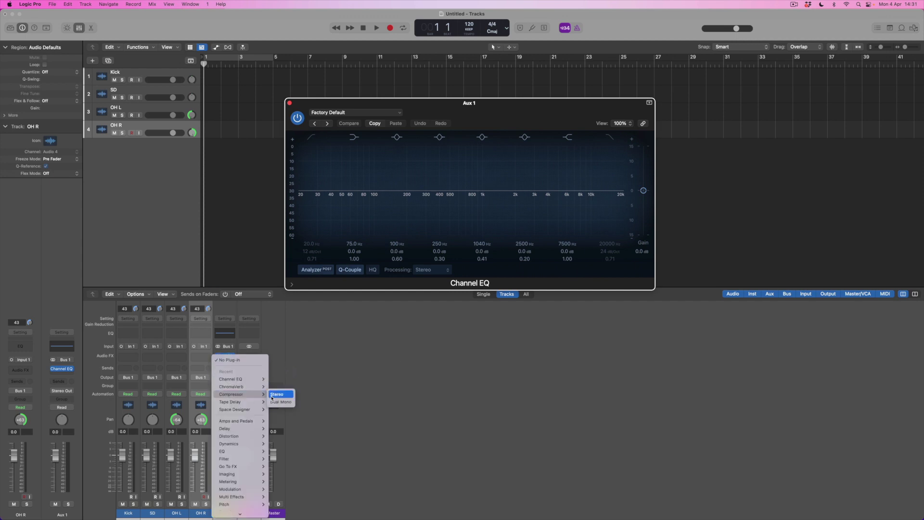
click(279, 395)
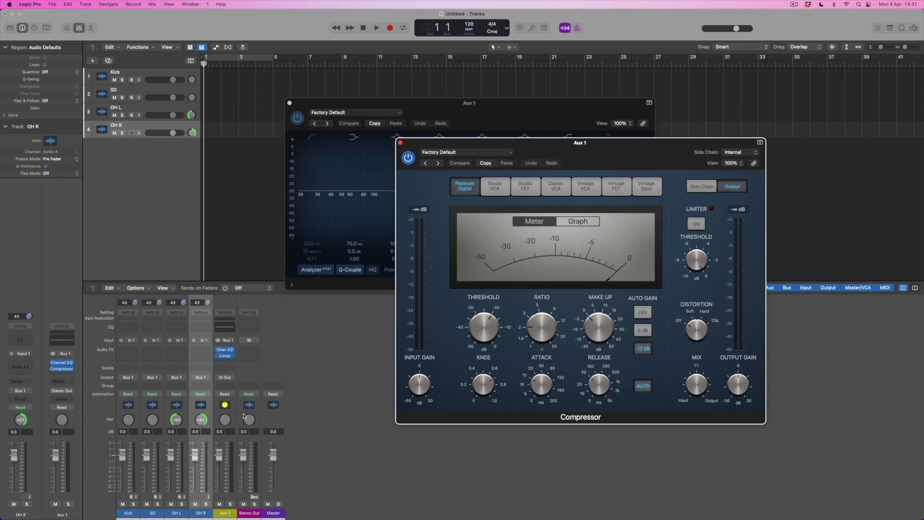
mouse_move(225, 353)
mouse_move(133, 351)
Step: Insert a mono Compressor on the Kick channel and set it to Vintage Opto
click(135, 352)
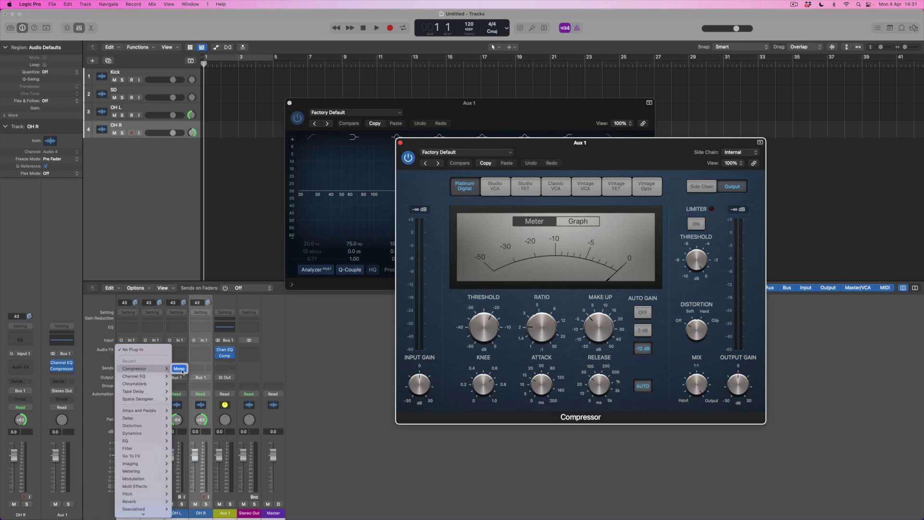
click(182, 370)
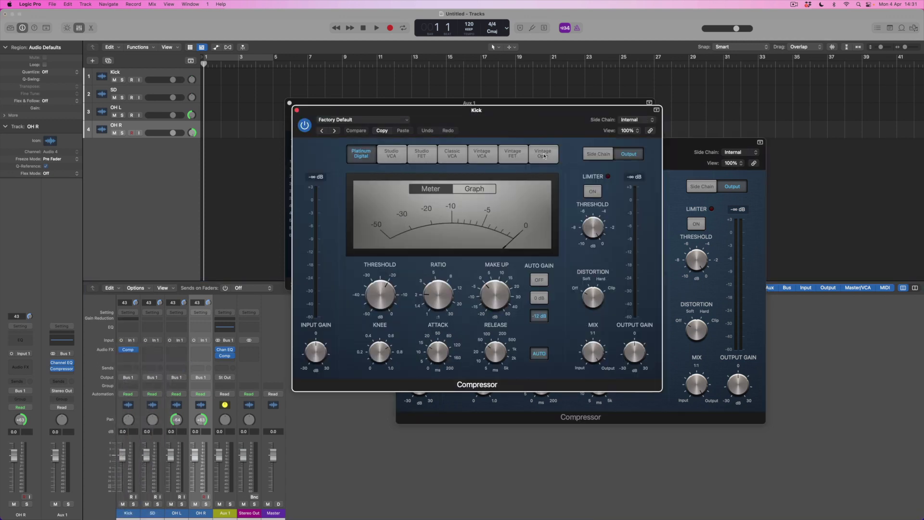
click(543, 154)
Step: Arrange the Kick and Aux 1 compressor windows side by side and bring Aux 1's Channel EQ forward
drag(315, 118, 73, 61)
drag(456, 142, 498, 88)
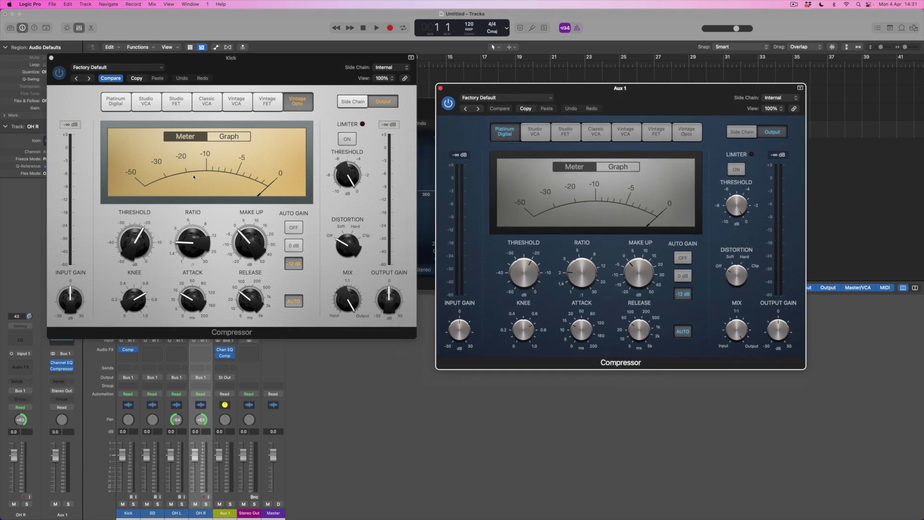
mouse_move(130, 354)
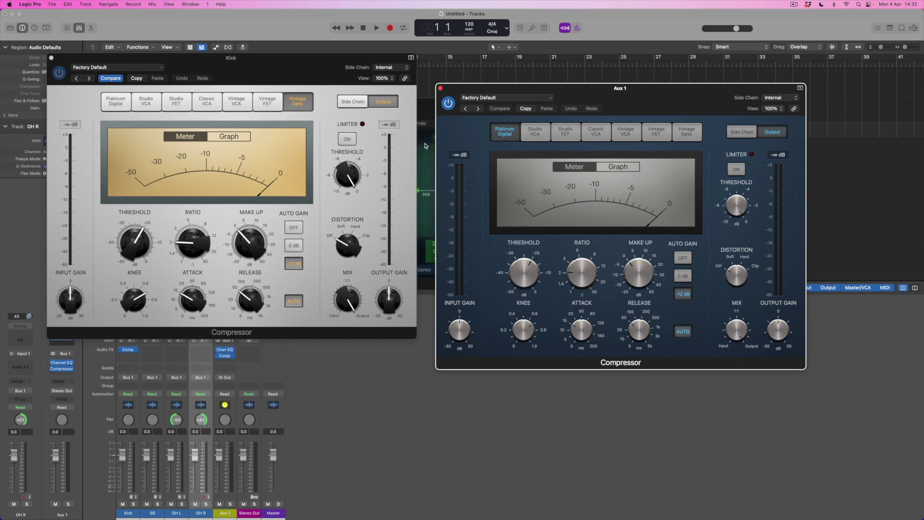
click(429, 119)
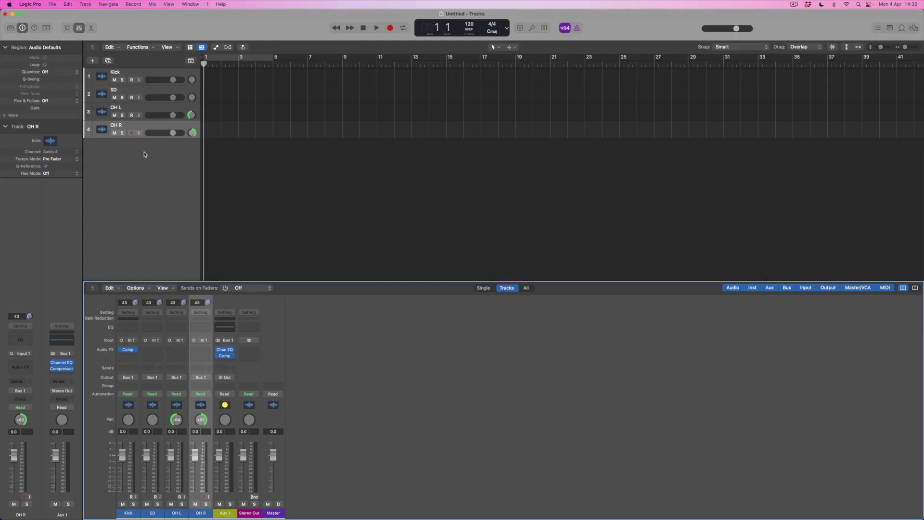
Step: Add two new audio tracks and rename Audio 5 to STRINGS L
double_click(144, 154)
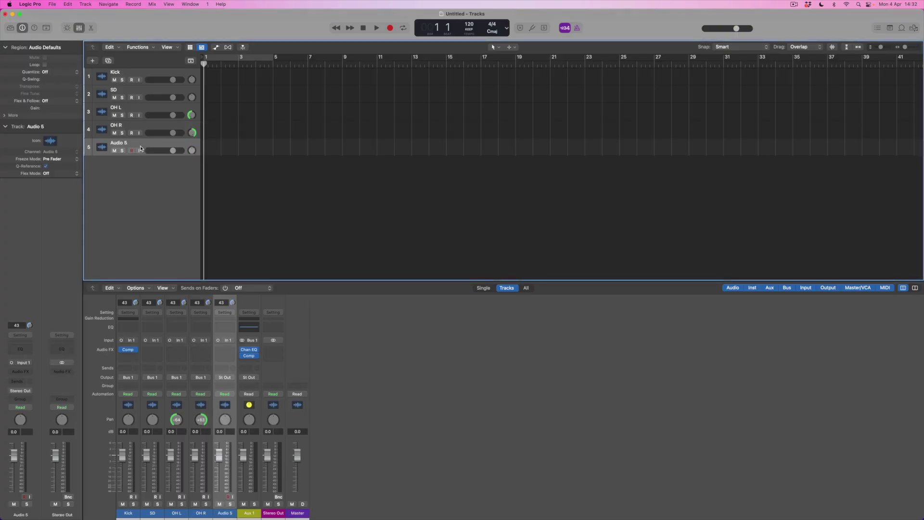
double_click(135, 169)
double_click(124, 145)
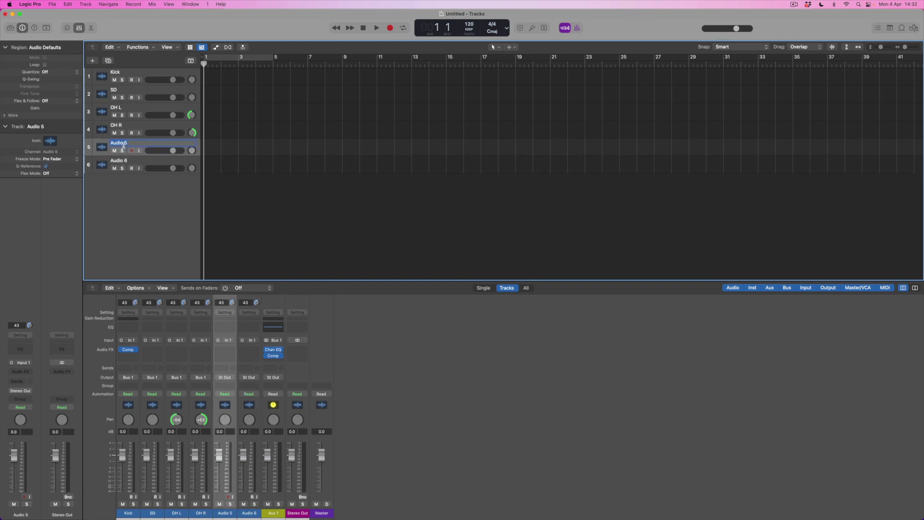
text(STRINGS L)
key(Return)
Step: Rename Audio 6 to STRINGS R, pan STRINGS L to -64, and select both string tracks
double_click(119, 161)
text(S)
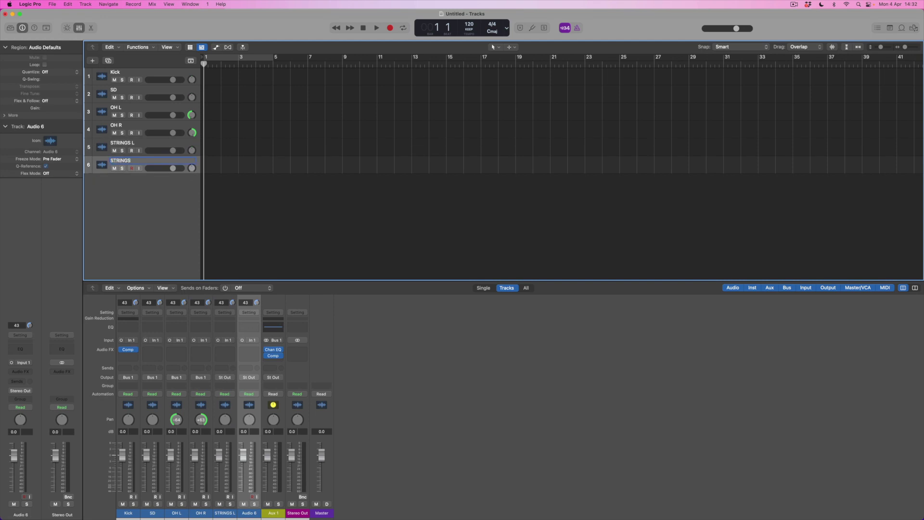
key(Return)
drag(225, 418, 261, 361)
shift+click(235, 409)
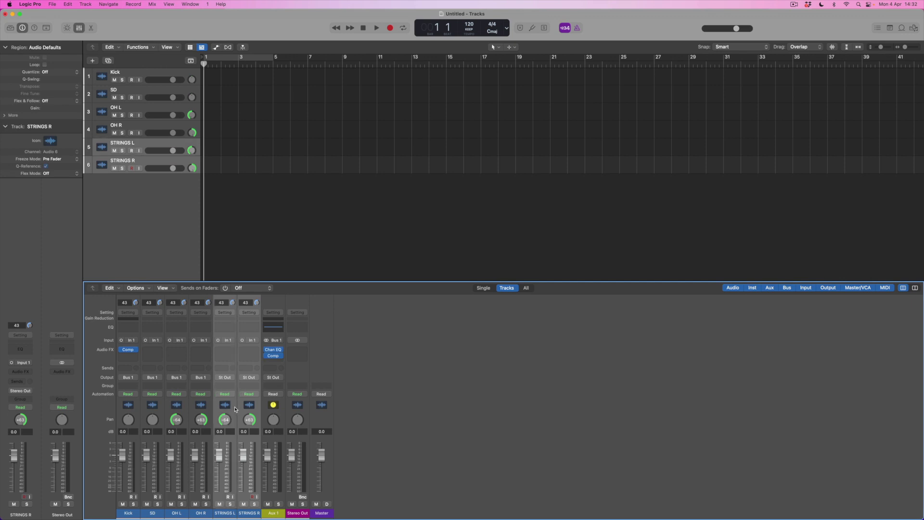
Step: Route STRINGS L and STRINGS R to Bus 2
click(225, 377)
mouse_move(238, 408)
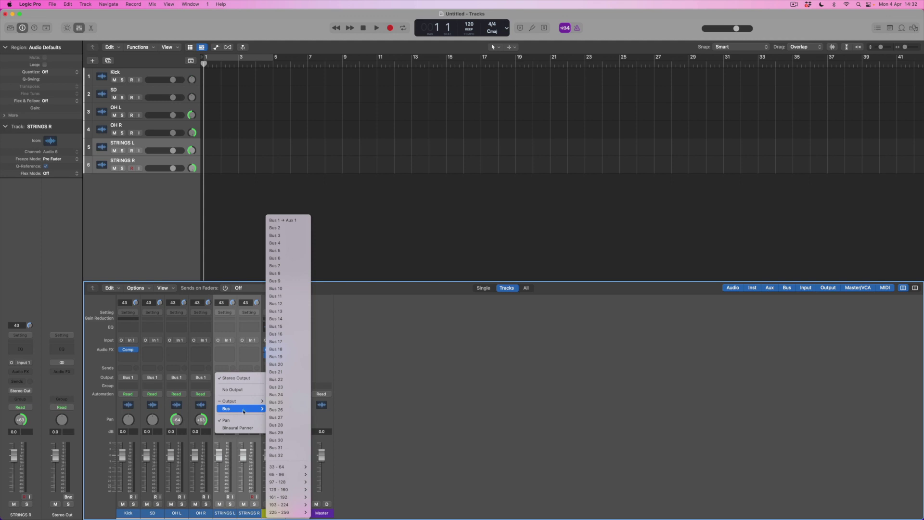
click(294, 229)
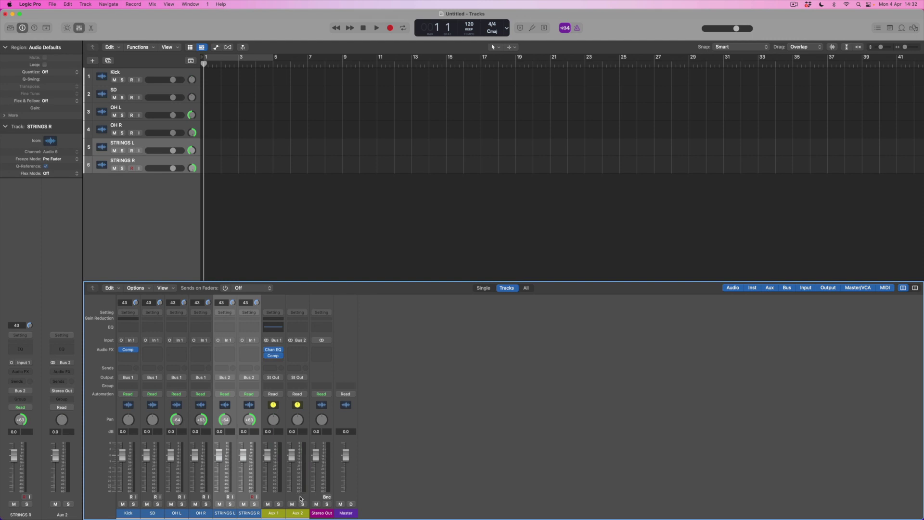
Step: Rename the Aux 1 channel to DRUMS and Aux 2 to STRINGS
double_click(270, 514)
text(DRUMS)
key(Return)
double_click(297, 514)
text(STRINGS)
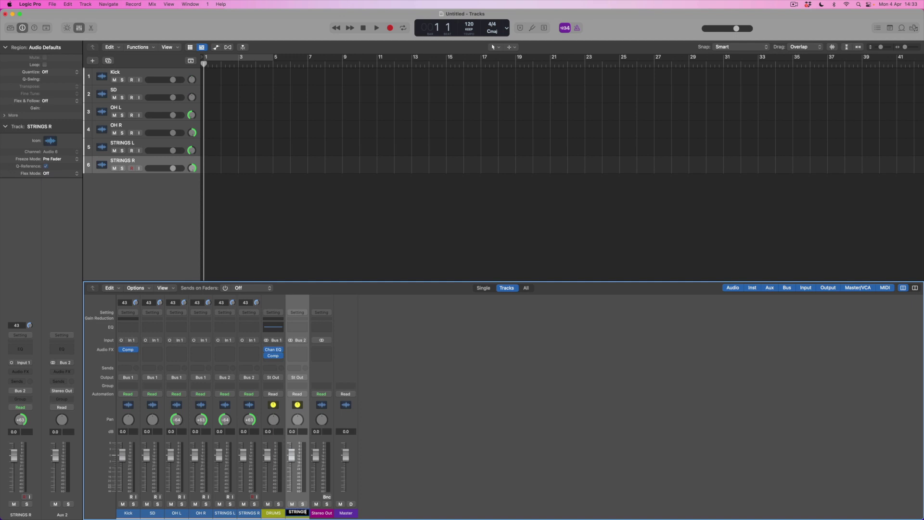
key(Return)
Step: Add a Synth 1 audio track below STRINGS R and make two duplicates of it
double_click(148, 184)
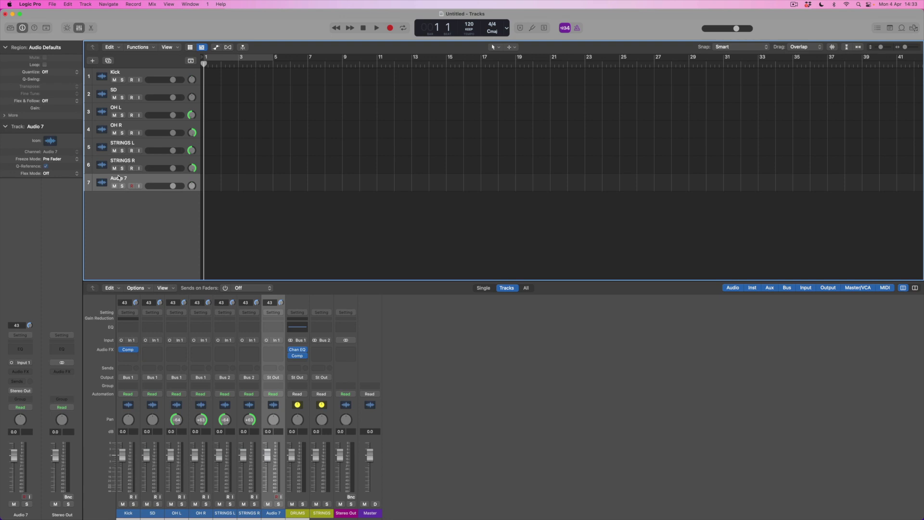
text(S)
click(108, 61)
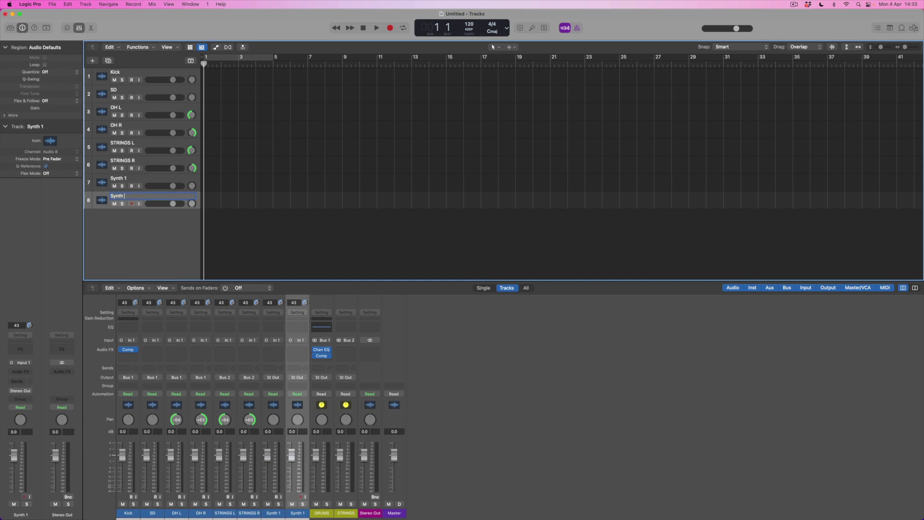
click(108, 61)
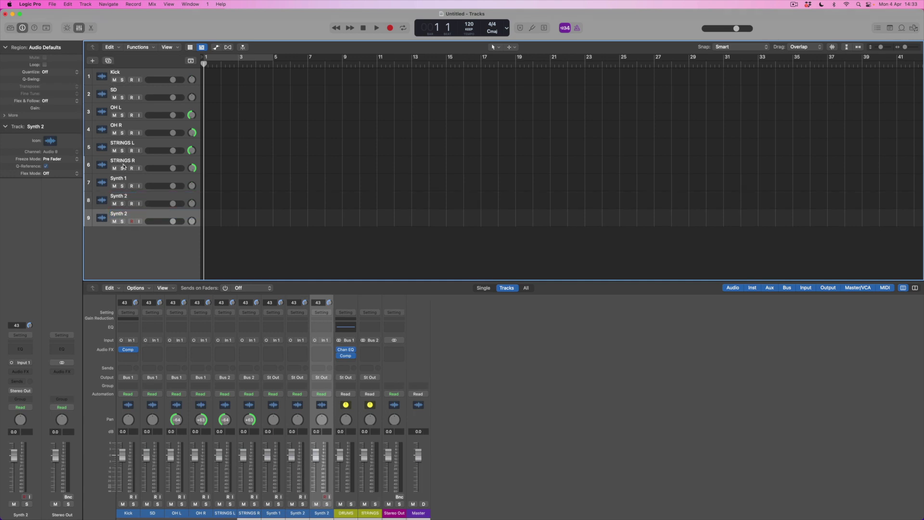
Step: Rename the newest duplicate to Synth 3 and select all three synth tracks
double_click(127, 215)
key(BackSpace)
click(135, 181)
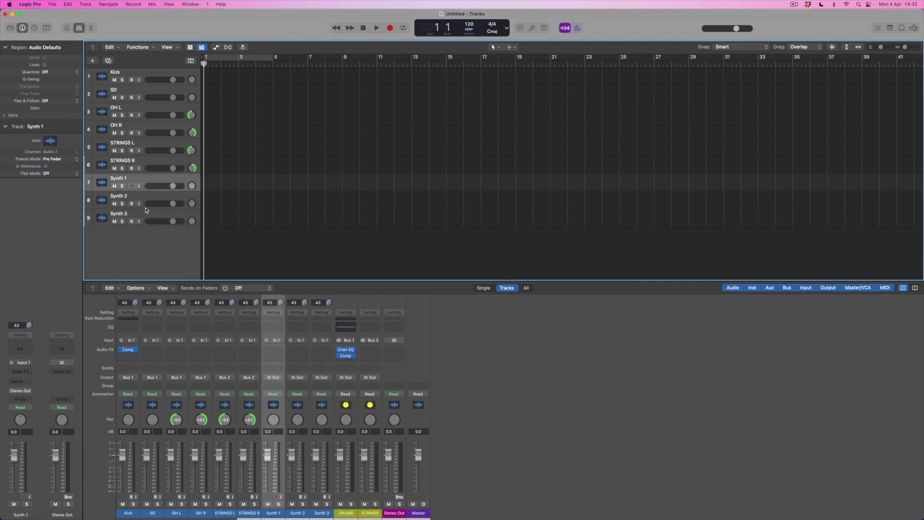
shift+click(145, 214)
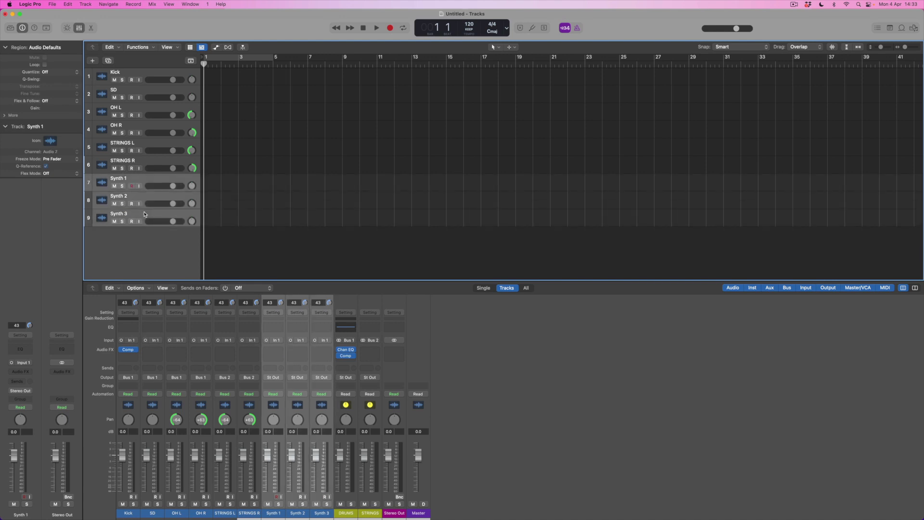
Step: Create a Summing Stack from Synth 1–3 and rename the Sum 3 stack to Synths
right_click(144, 180)
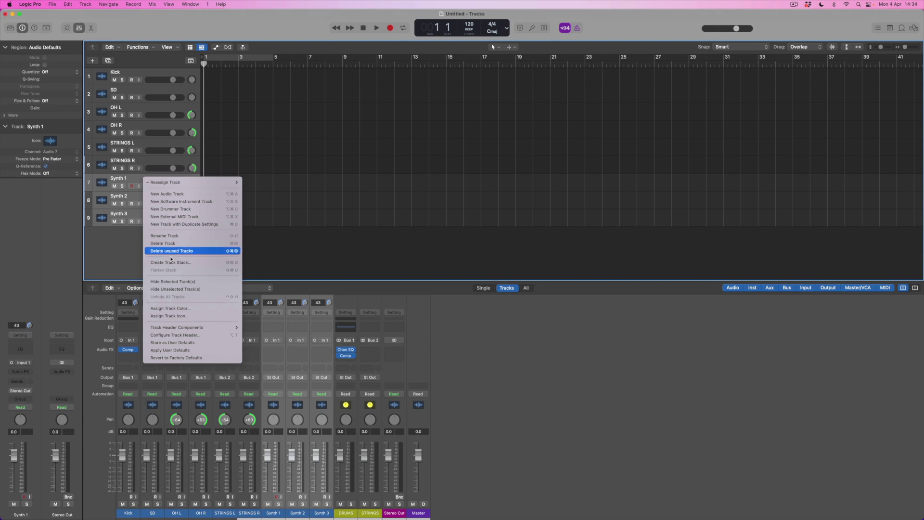
click(186, 263)
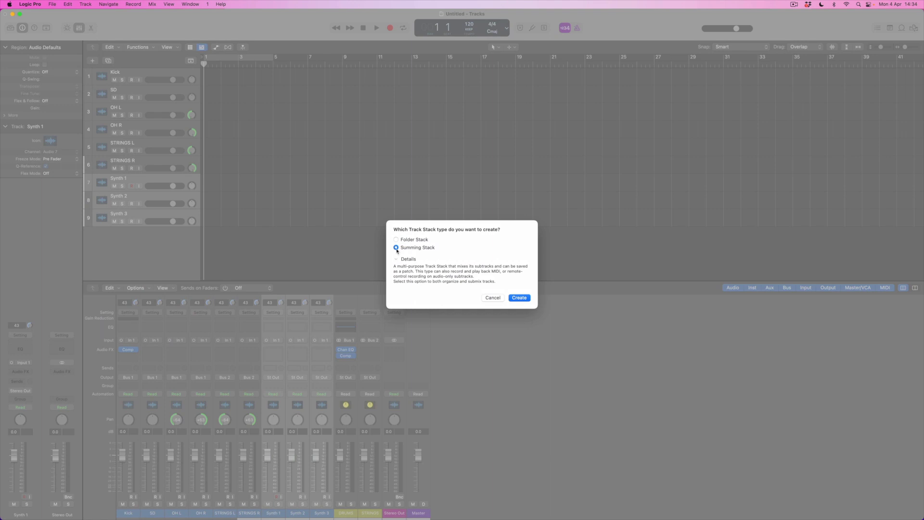
click(520, 298)
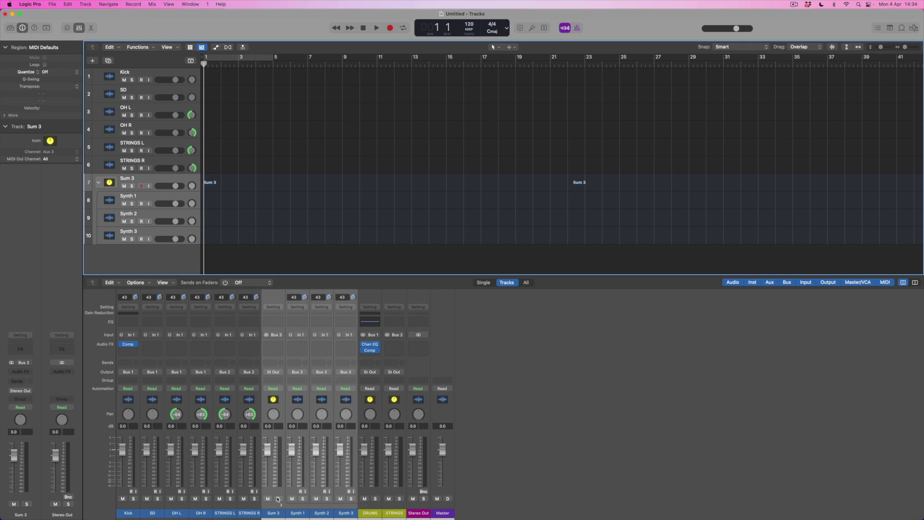
double_click(127, 179)
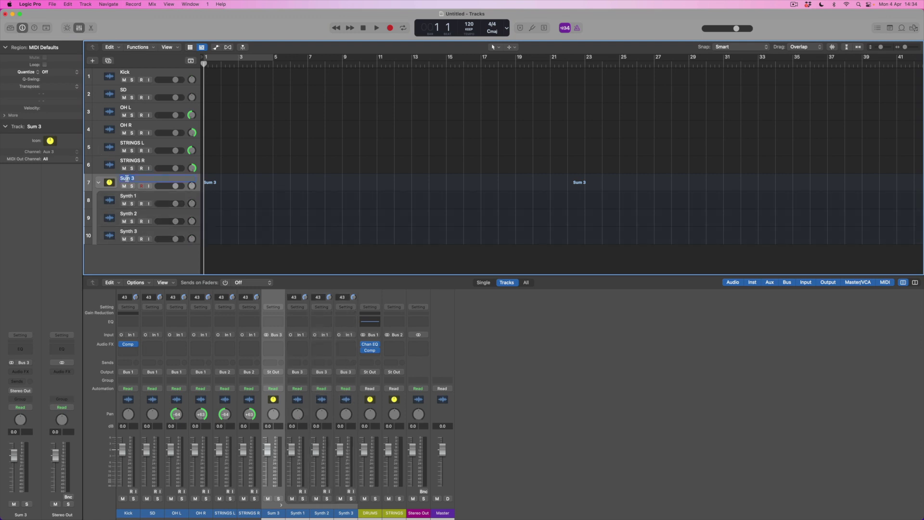
key(Return)
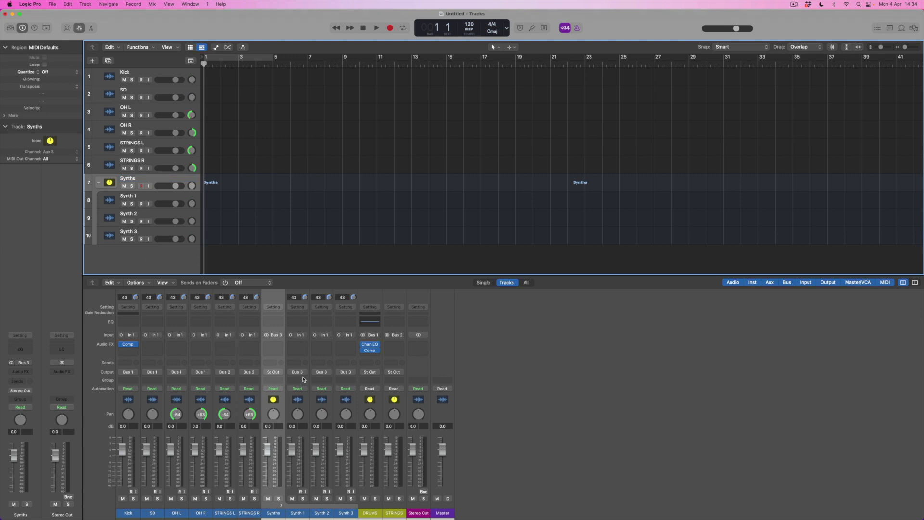